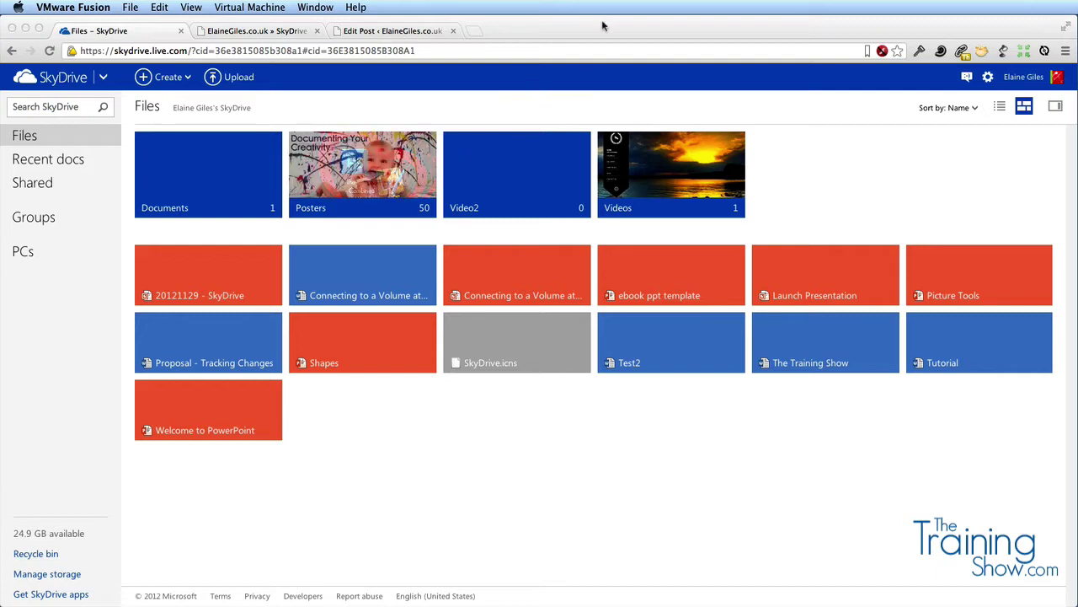
Step: Switch to the mirrored iPad and launch SkyDrive from the Cloud folder
{"action": "left_click", "coordinate": [601, 19]}
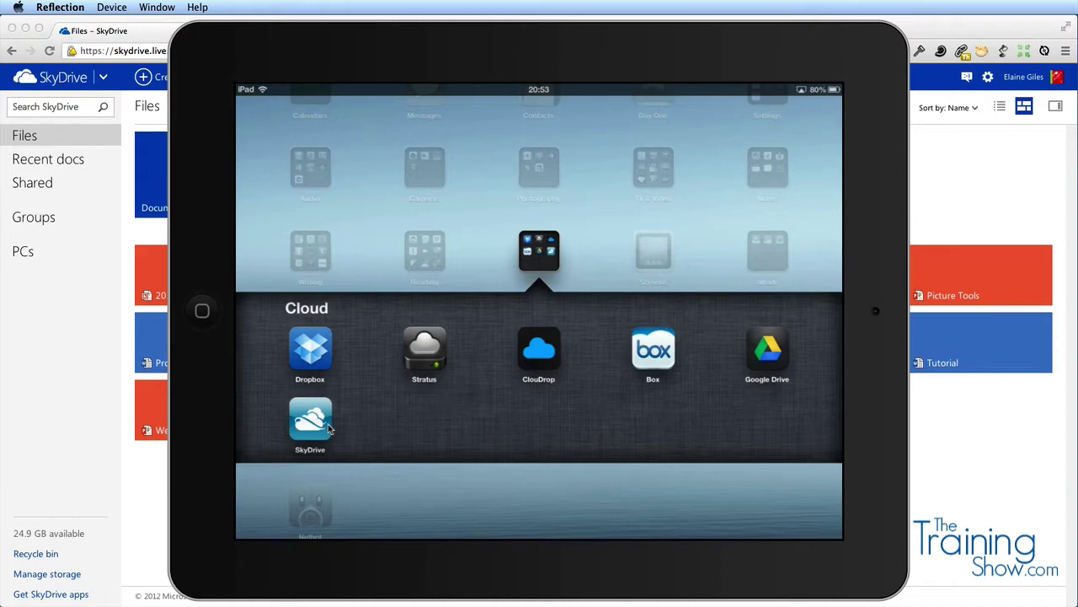
{"action": "left_click", "coordinate": [328, 429]}
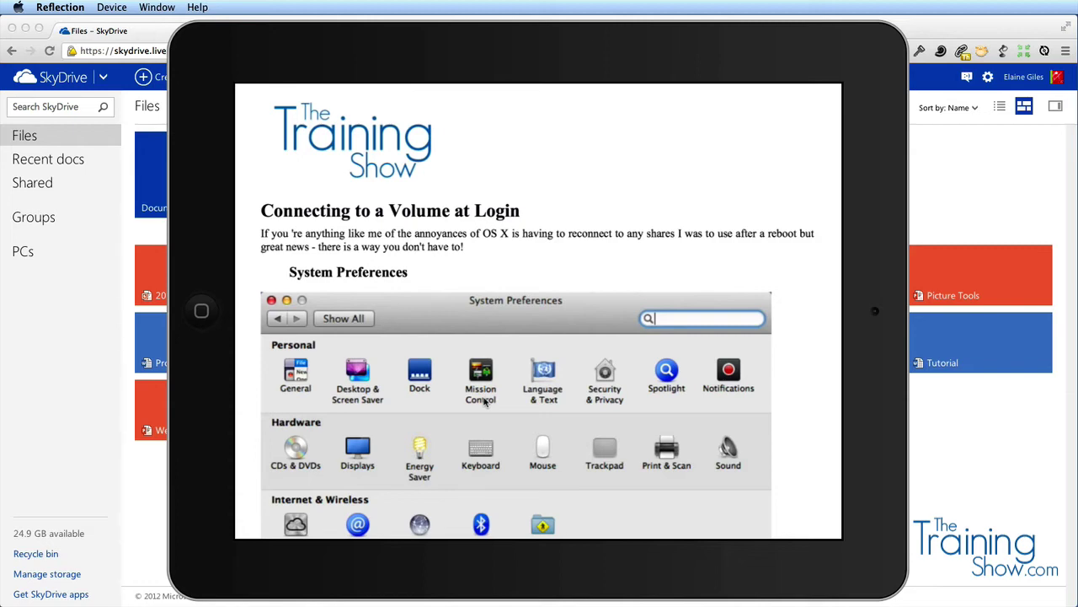
Step: Review the text and screenshots of the Connecting to a Volume at Login document, then return to its beginning
{"action": "scroll", "coordinate": [484, 403], "scroll_direction": "down", "scroll_amount": 10}
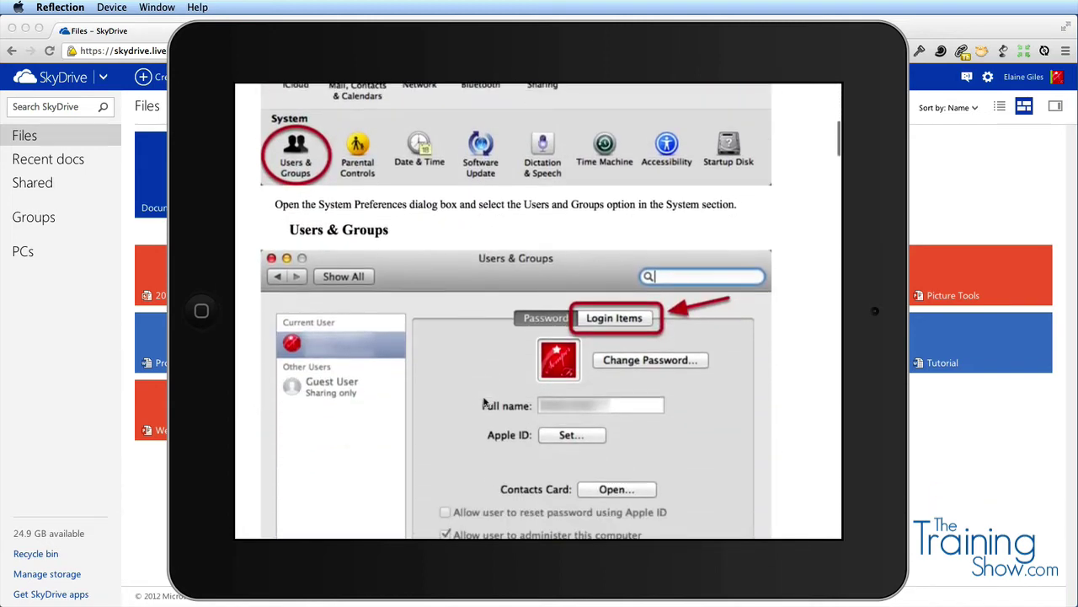
{"action": "scroll", "coordinate": [484, 402], "scroll_direction": "down", "scroll_amount": 10}
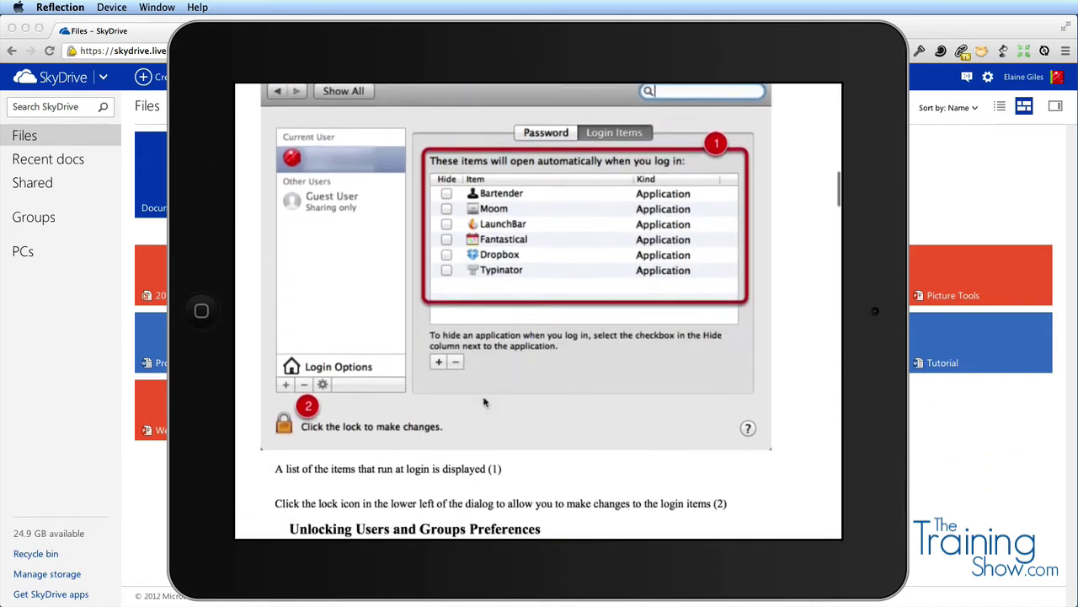
{"action": "scroll", "coordinate": [485, 403], "scroll_direction": "down", "scroll_amount": 10}
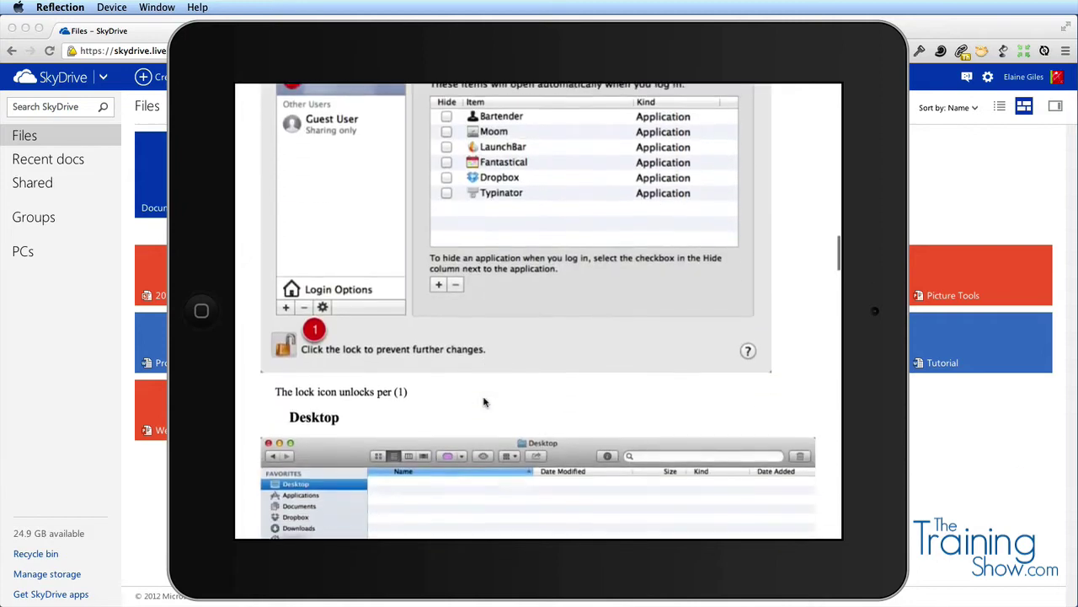
{"action": "scroll", "coordinate": [484, 403], "scroll_direction": "down", "scroll_amount": 5}
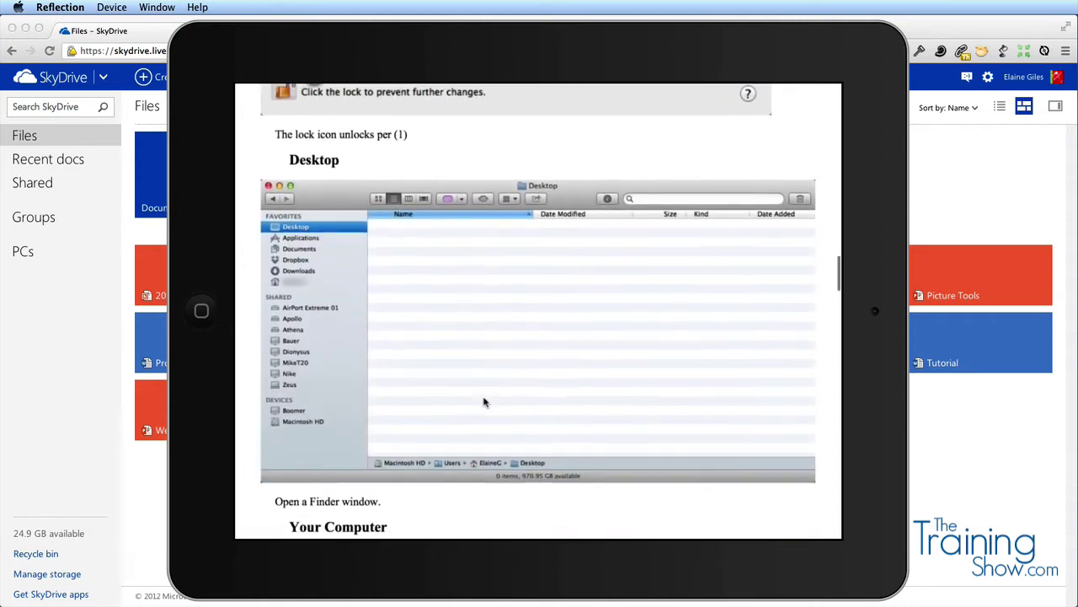
{"action": "scroll", "coordinate": [485, 403], "scroll_direction": "down", "scroll_amount": 8}
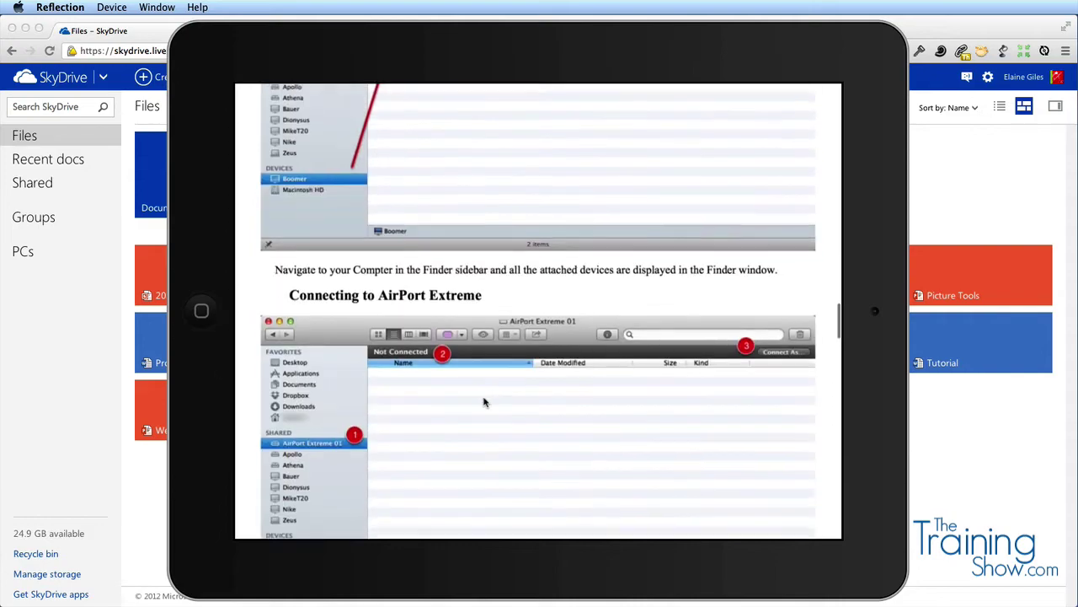
{"action": "scroll", "coordinate": [485, 403], "scroll_direction": "down", "scroll_amount": 4}
{"action": "scroll", "coordinate": [485, 402], "scroll_direction": "up", "scroll_amount": 7}
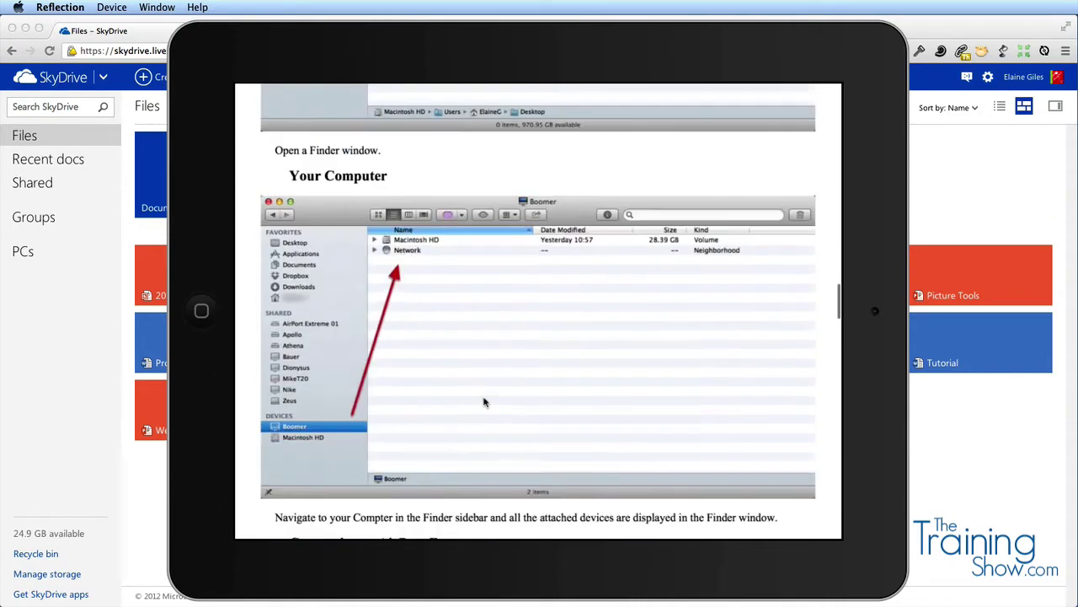
{"action": "scroll", "coordinate": [484, 402], "scroll_direction": "up", "scroll_amount": 10}
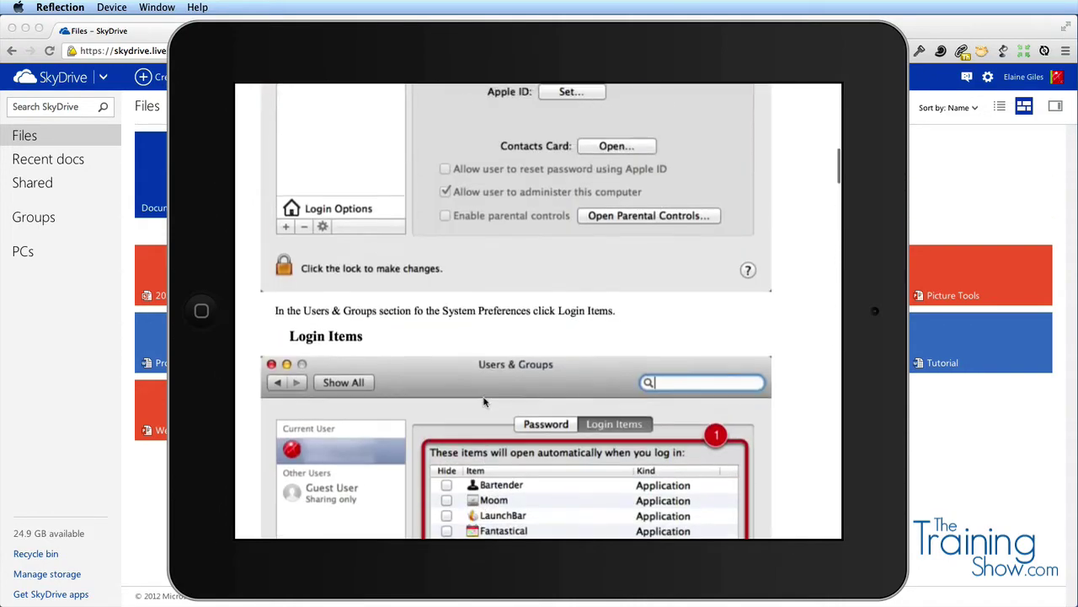
{"action": "scroll", "coordinate": [485, 403], "scroll_direction": "up", "scroll_amount": 8}
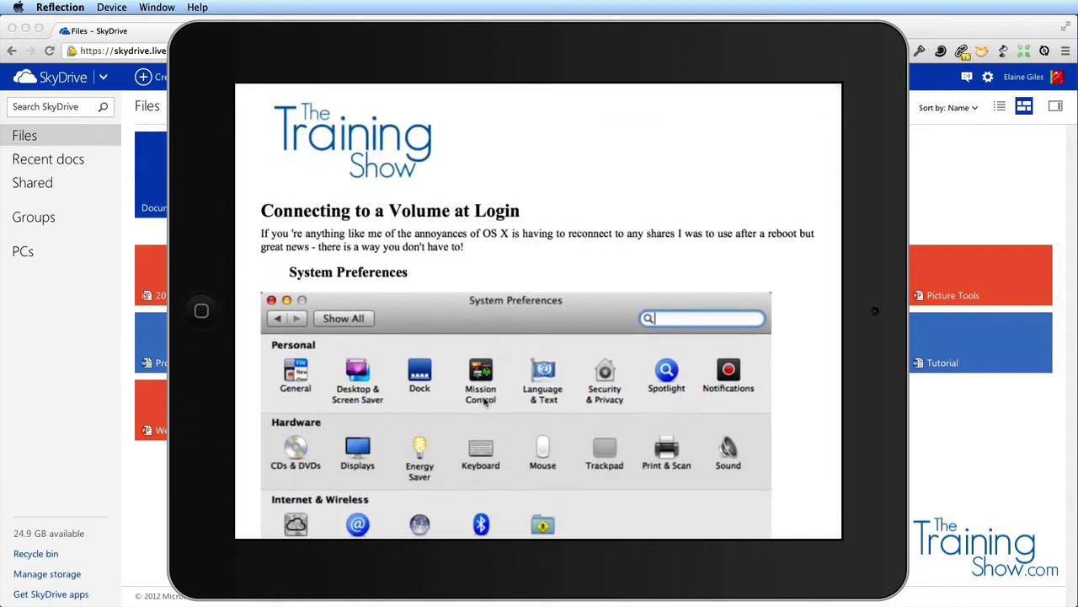
Step: Open the Connecting to a Volume at Login document in Pages using SkyDrive's option to open it in another app
{"action": "left_click", "coordinate": [485, 403]}
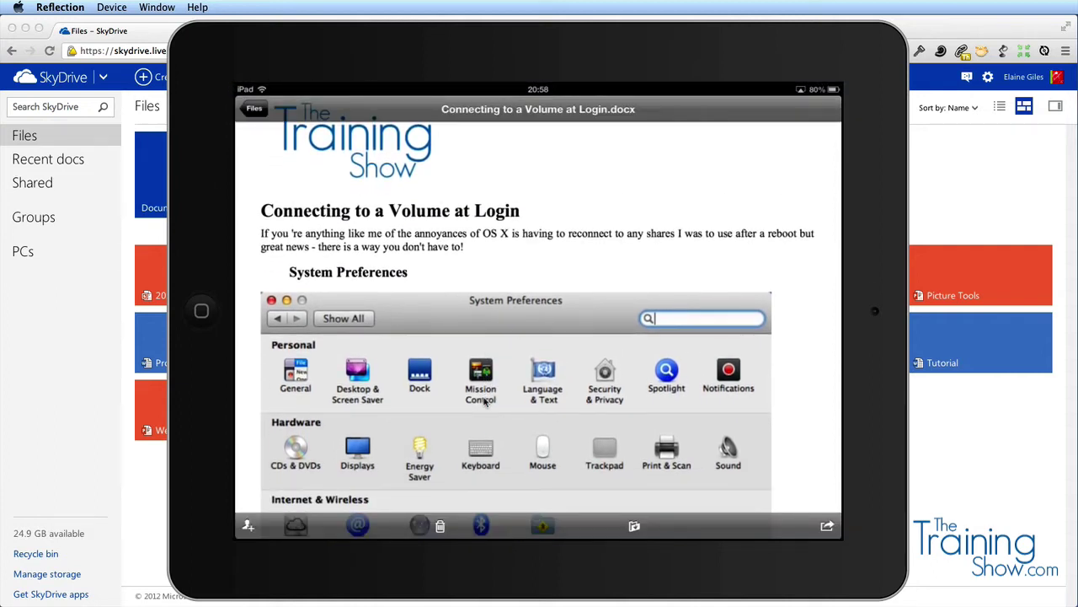
{"action": "left_click", "coordinate": [828, 526]}
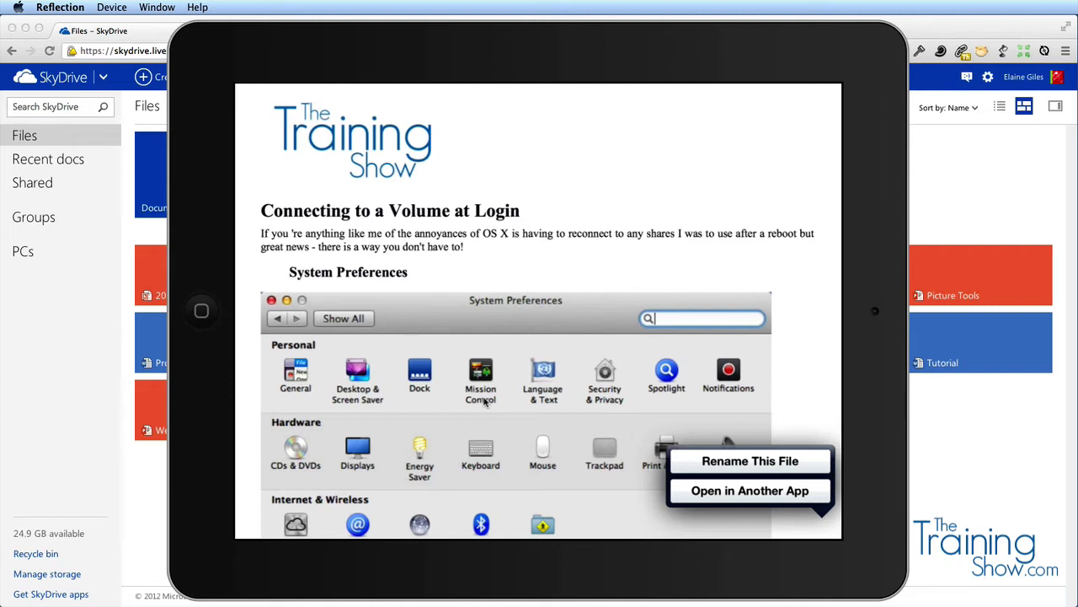
{"action": "left_click", "coordinate": [750, 491]}
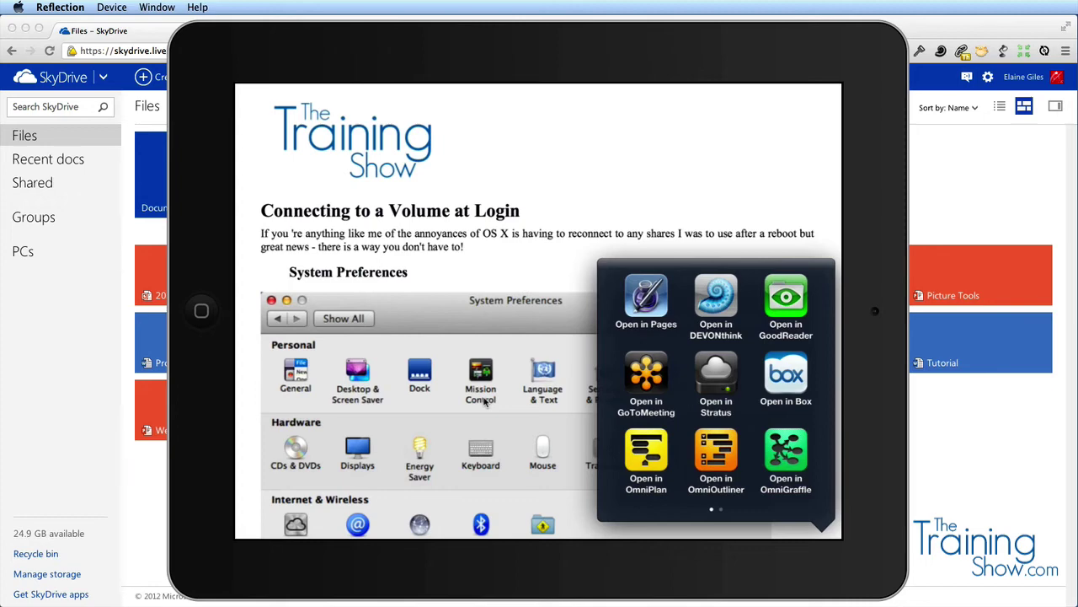
{"action": "left_click", "coordinate": [485, 403]}
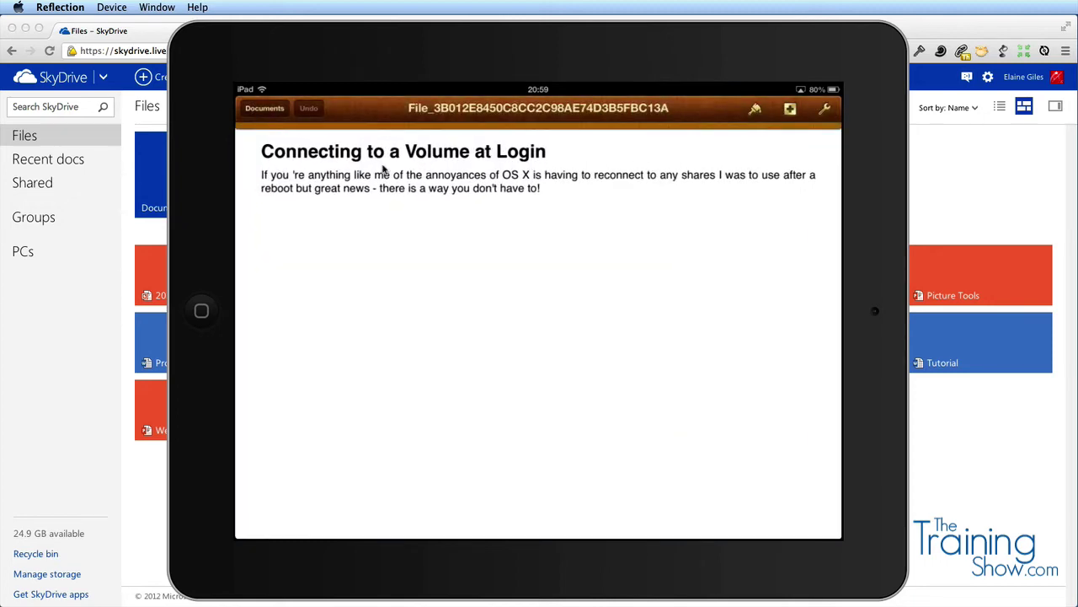
Step: Append "on the Mac" to the Login Items heading on page 3 of the document
{"action": "scroll", "coordinate": [383, 169], "scroll_direction": "down", "scroll_amount": 10}
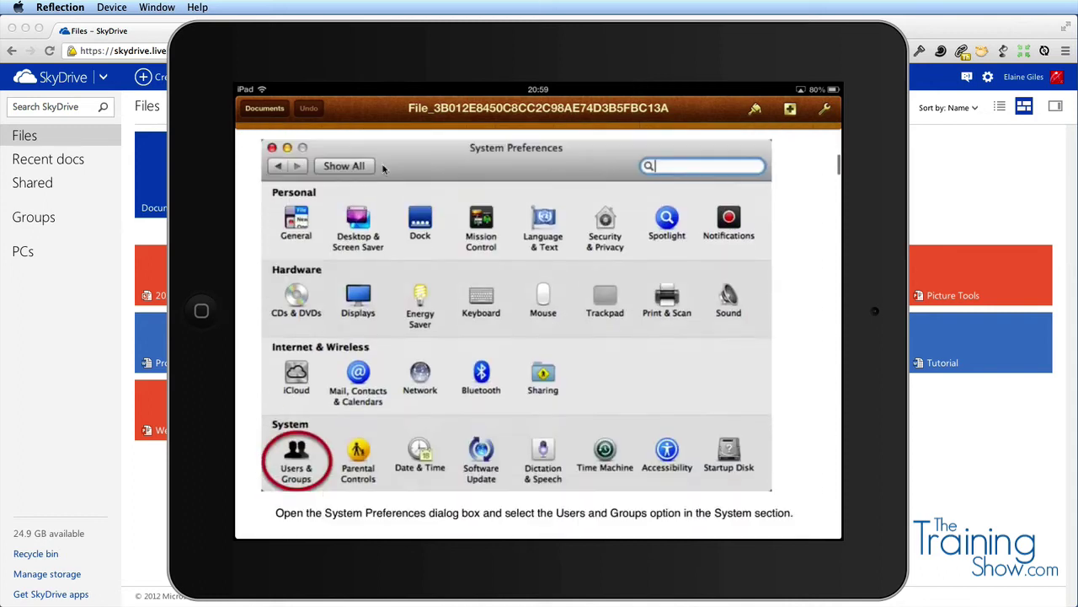
{"action": "scroll", "coordinate": [384, 169], "scroll_direction": "up", "scroll_amount": 5}
{"action": "scroll", "coordinate": [383, 169], "scroll_direction": "down", "scroll_amount": 6}
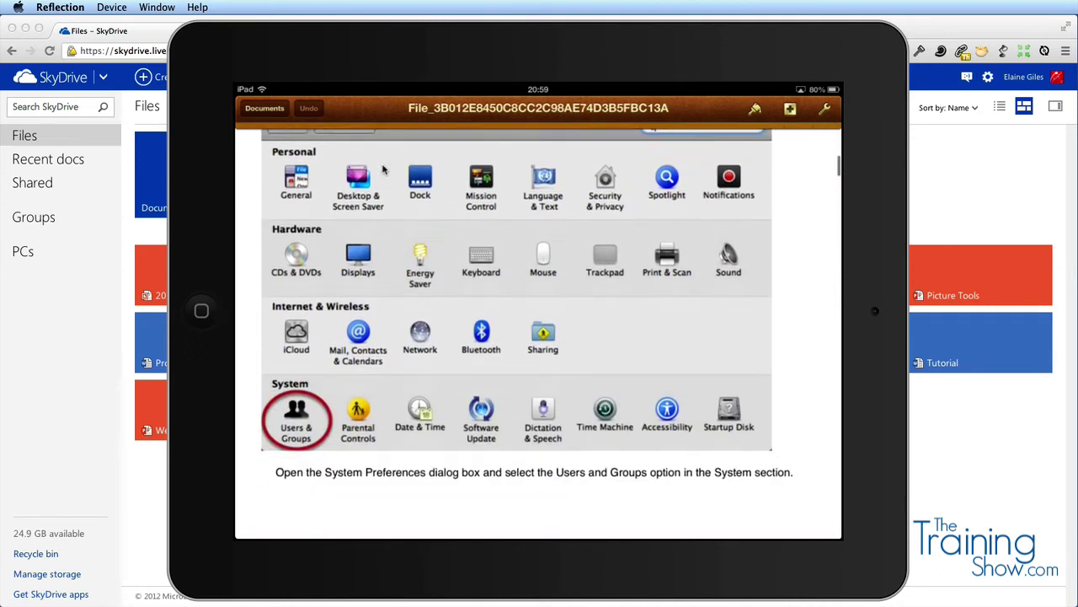
{"action": "scroll", "coordinate": [383, 168], "scroll_direction": "down", "scroll_amount": 1}
{"action": "scroll", "coordinate": [383, 169], "scroll_direction": "up", "scroll_amount": 1}
{"action": "scroll", "coordinate": [383, 169], "scroll_direction": "down", "scroll_amount": 5}
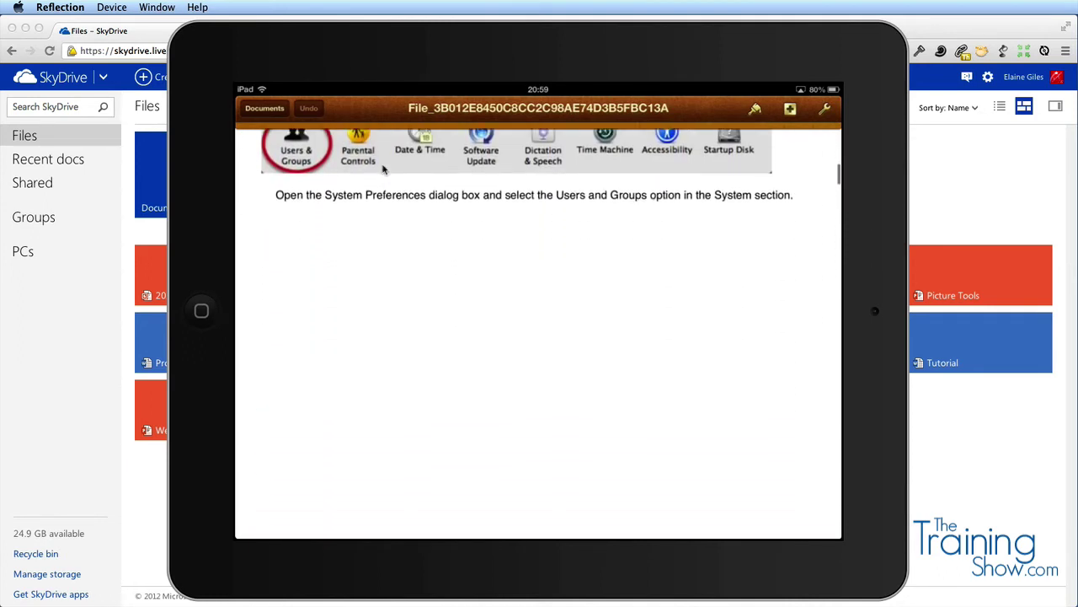
{"action": "scroll", "coordinate": [384, 170], "scroll_direction": "down", "scroll_amount": 4}
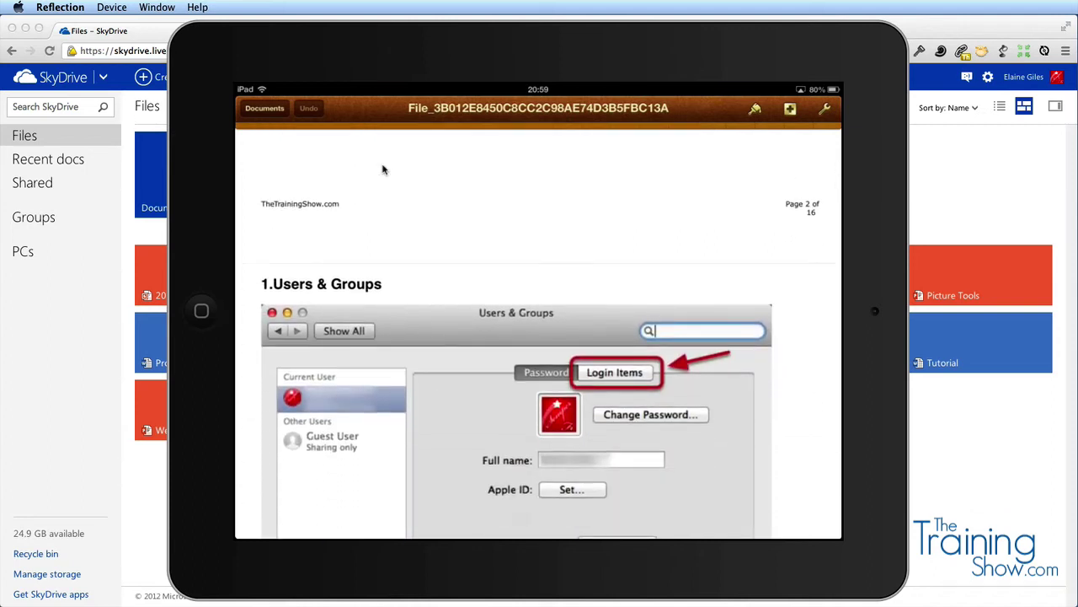
{"action": "scroll", "coordinate": [383, 169], "scroll_direction": "down", "scroll_amount": 10}
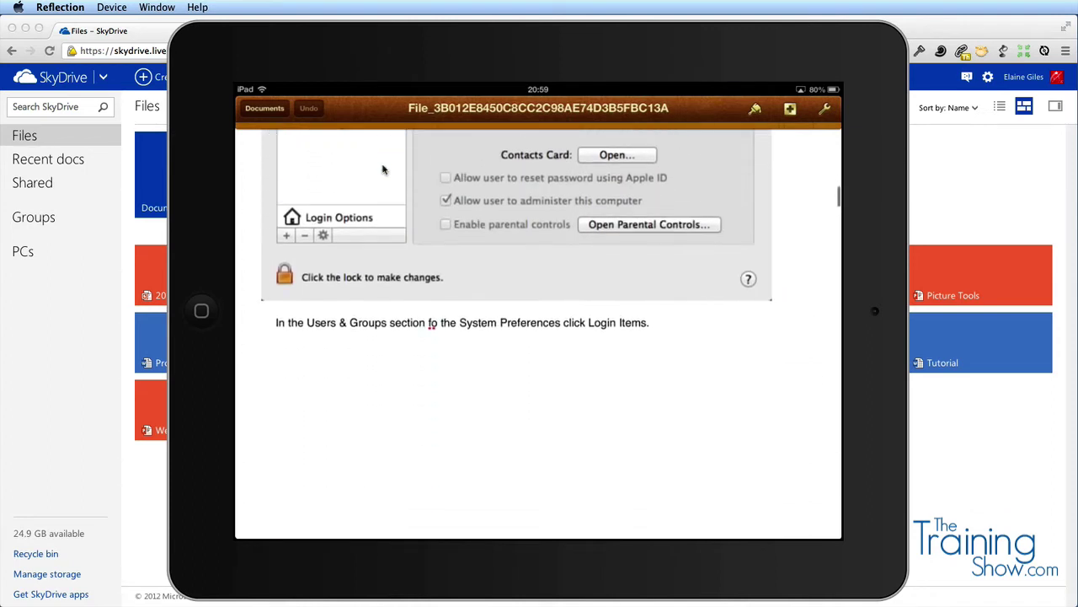
{"action": "scroll", "coordinate": [383, 169], "scroll_direction": "down", "scroll_amount": 10}
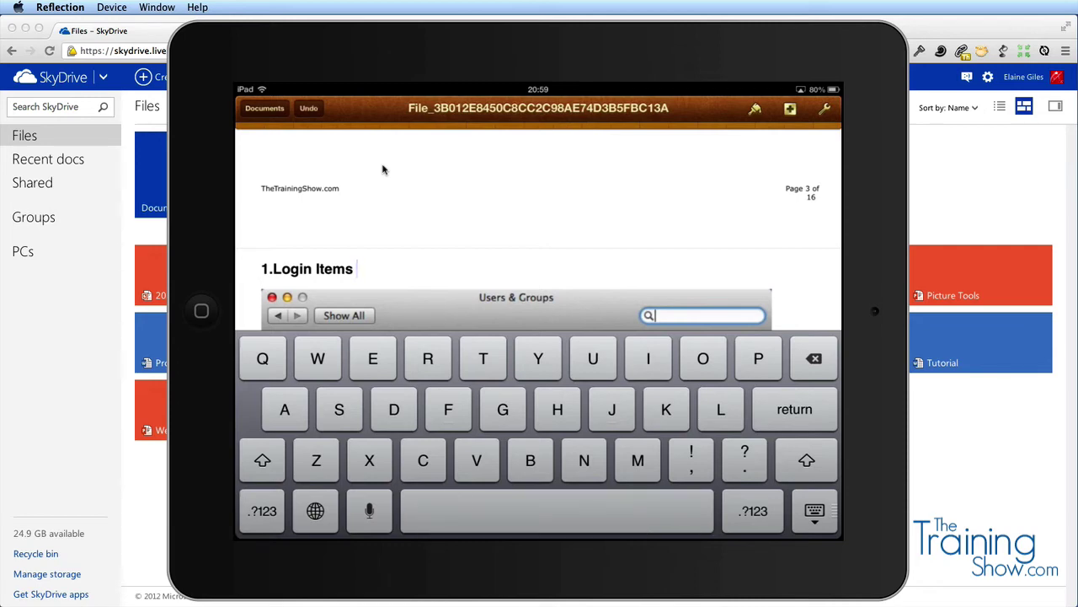
{"action": "type", "text": "on the"}
{"action": "type", "text": "Mac"}
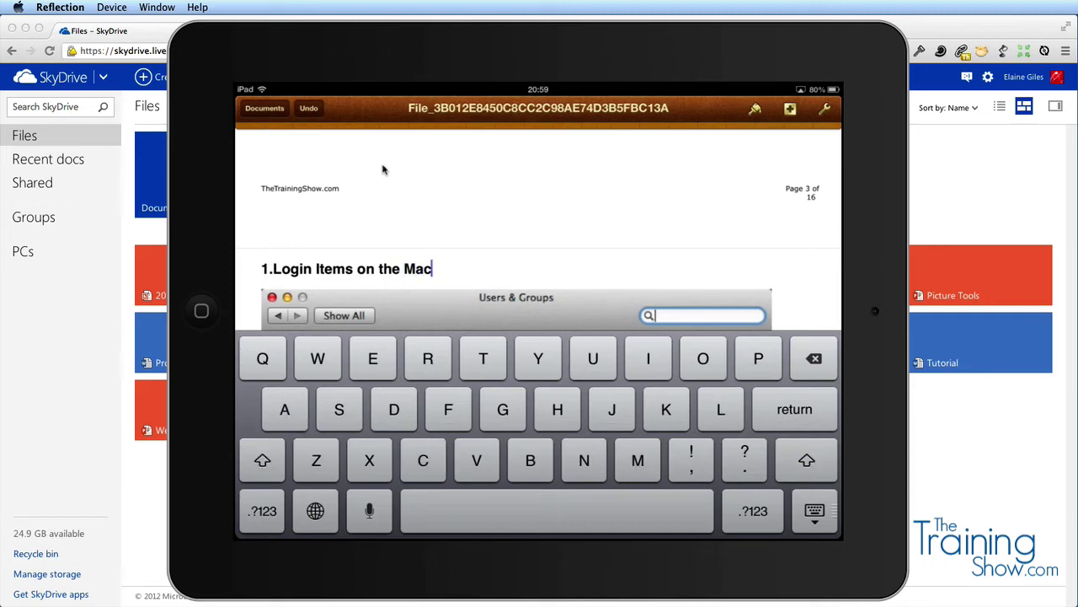
{"action": "key", "text": "Escape"}
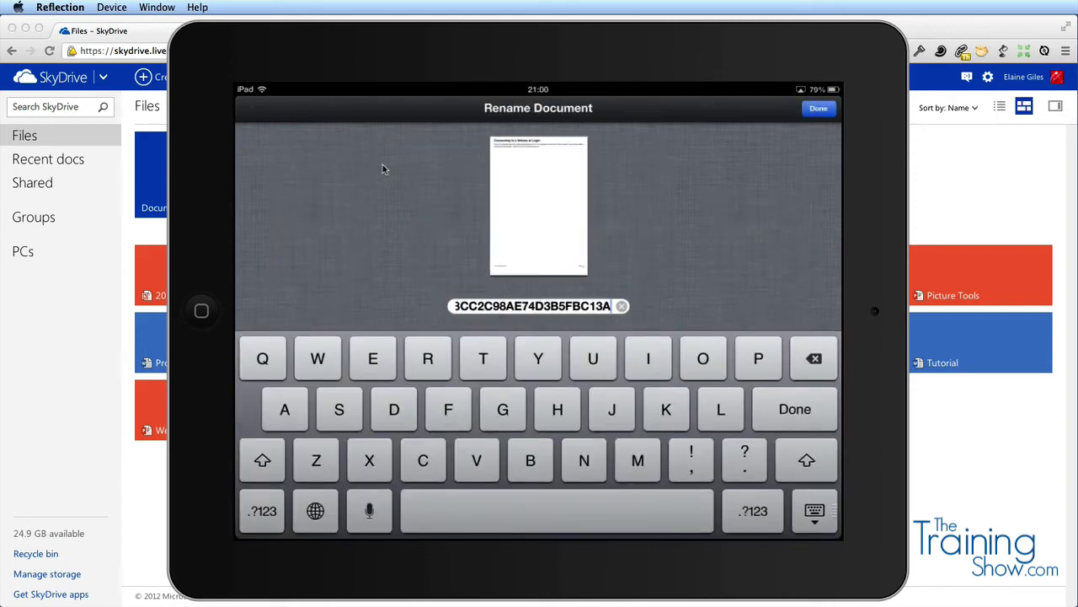
Step: Rename the imported Pages document as "Demo Proposal"
{"action": "left_click", "coordinate": [620, 306]}
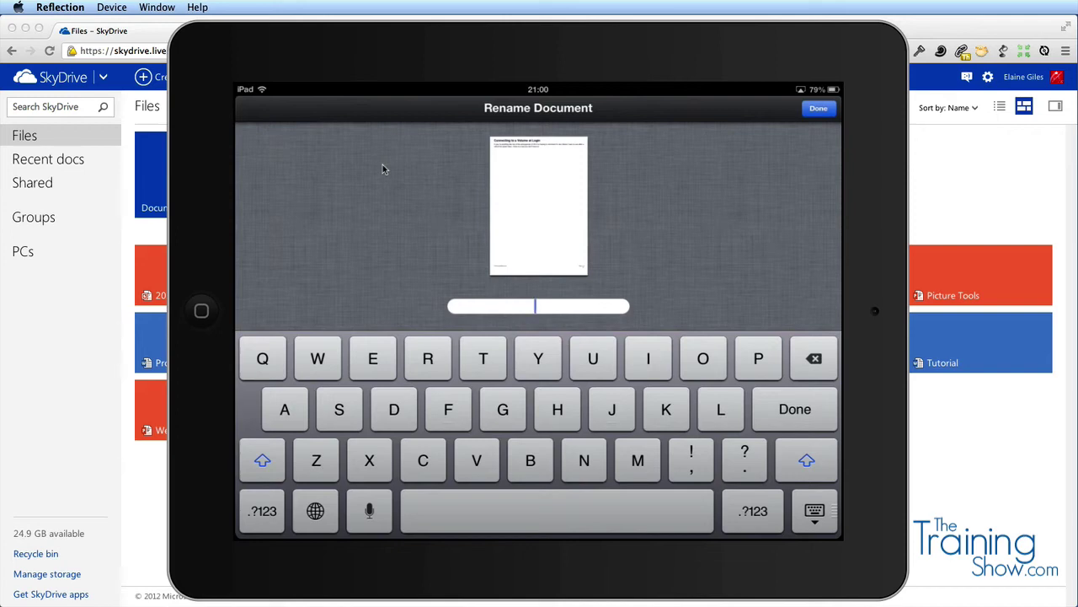
{"action": "type", "text": "Demo Proposal"}
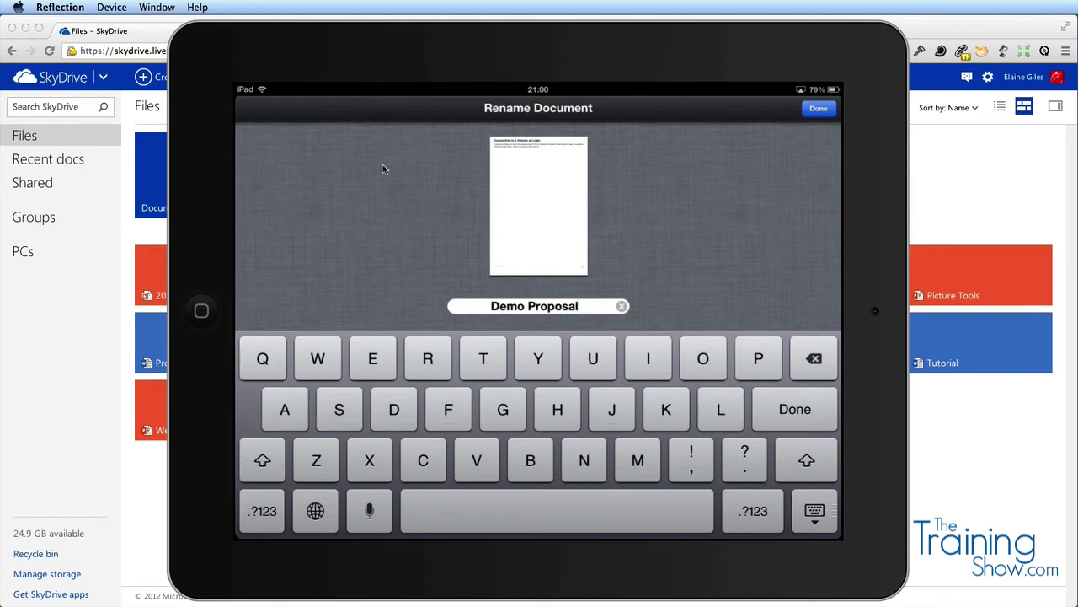
{"action": "key", "text": "Return"}
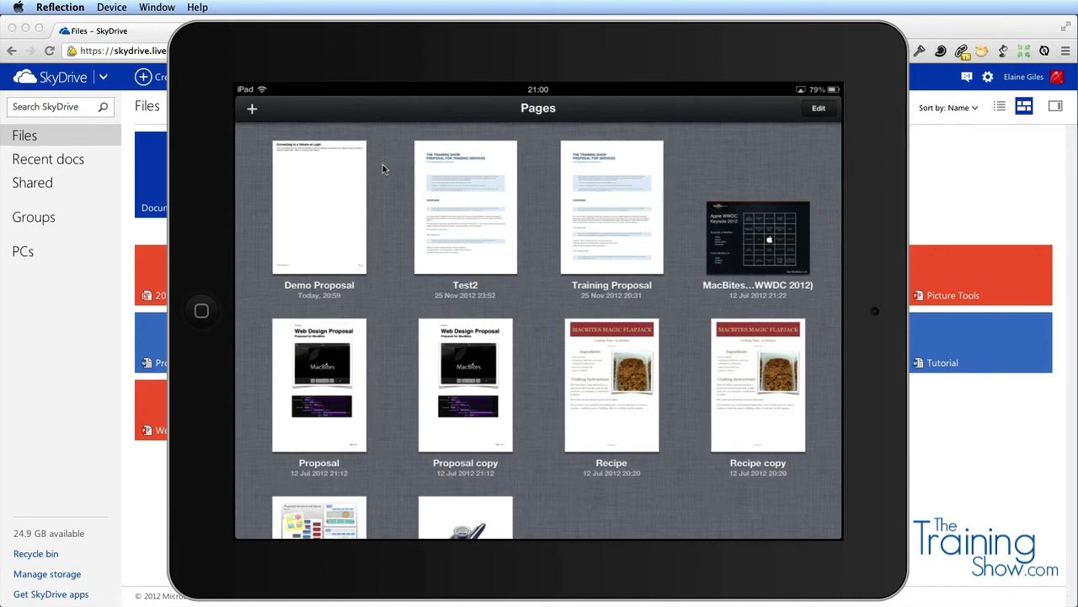
Step: Send Demo Proposal from Pages to SkyDrive as a .doc file and upload it to the Files list
{"action": "left_click", "coordinate": [368, 169]}
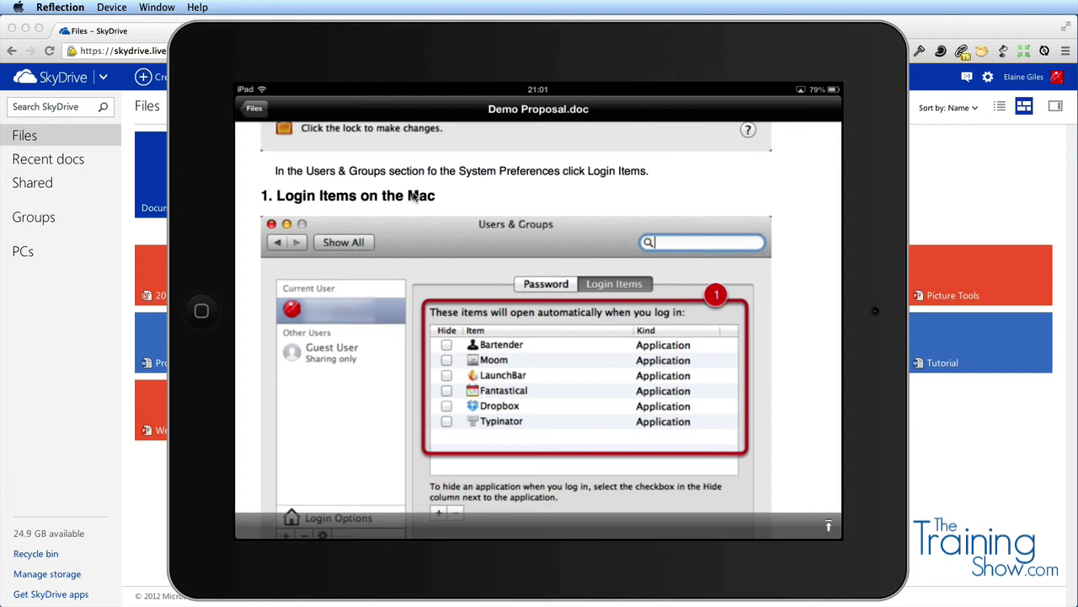
{"action": "left_click", "coordinate": [829, 536]}
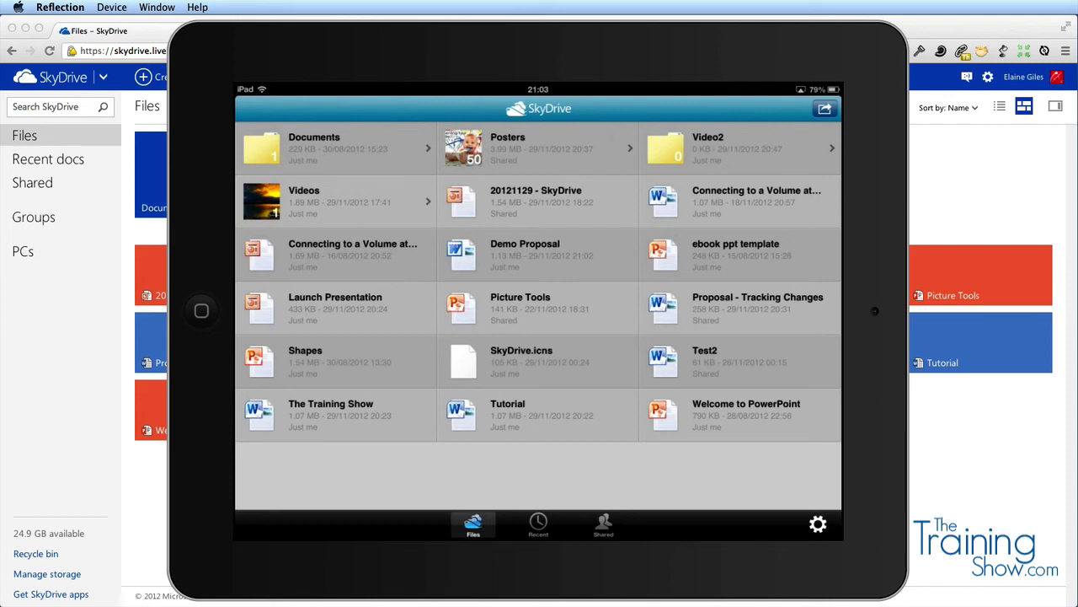
Step: Switch to SkyDrive in Chrome, refresh the file list and open Demo Proposal
{"action": "left_click", "coordinate": [60, 375]}
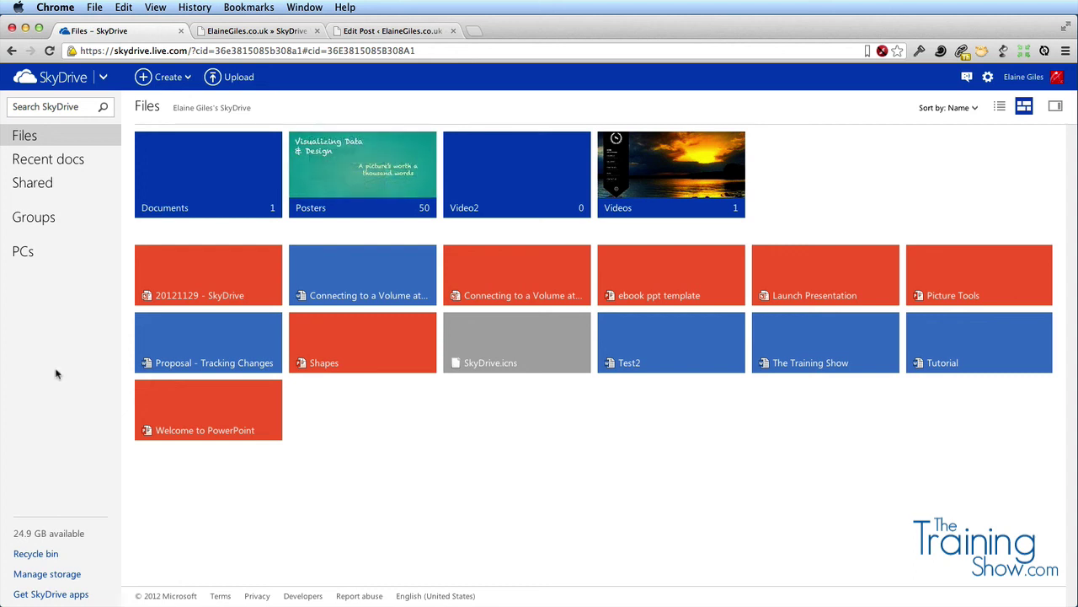
{"action": "key", "text": "super+r"}
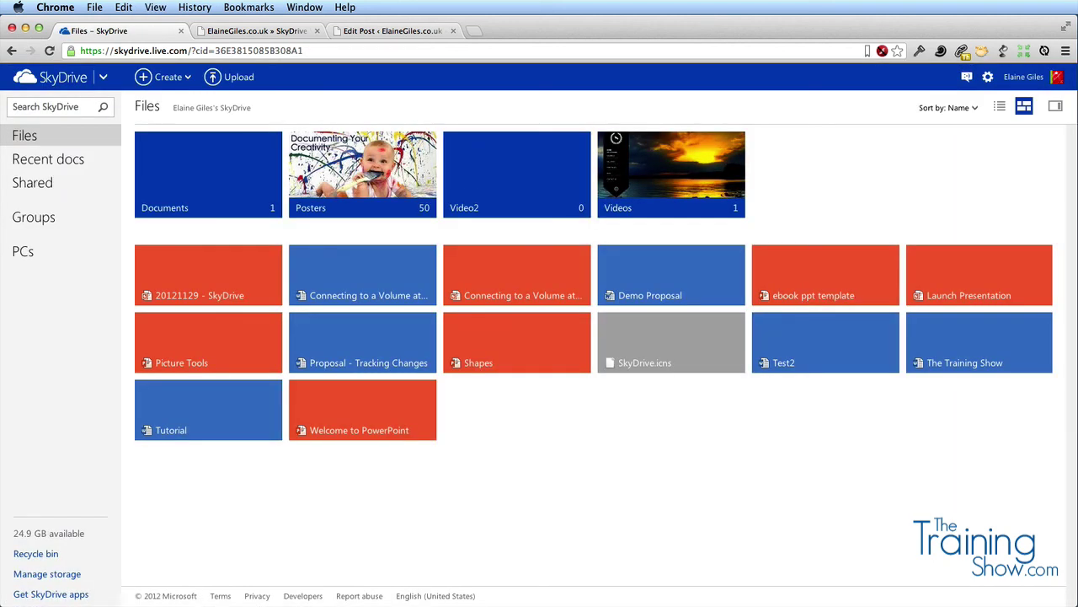
{"action": "left_click", "coordinate": [656, 275]}
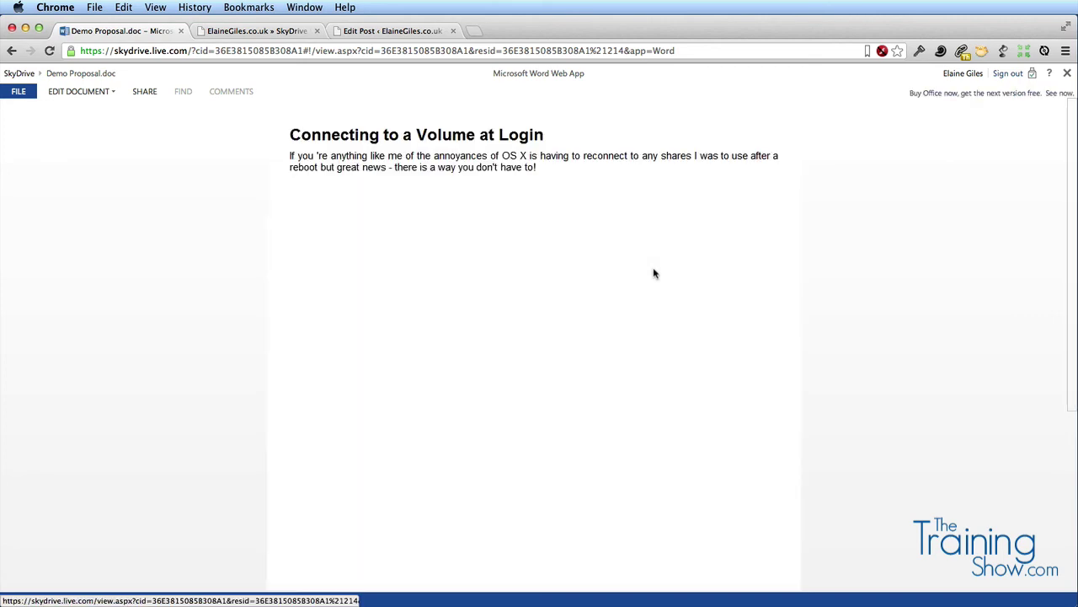
Step: Examine the first pages of Demo Proposal.doc in the Word Web App, looking for the edited Login Items section
{"action": "scroll", "coordinate": [612, 316], "scroll_direction": "down", "scroll_amount": 10}
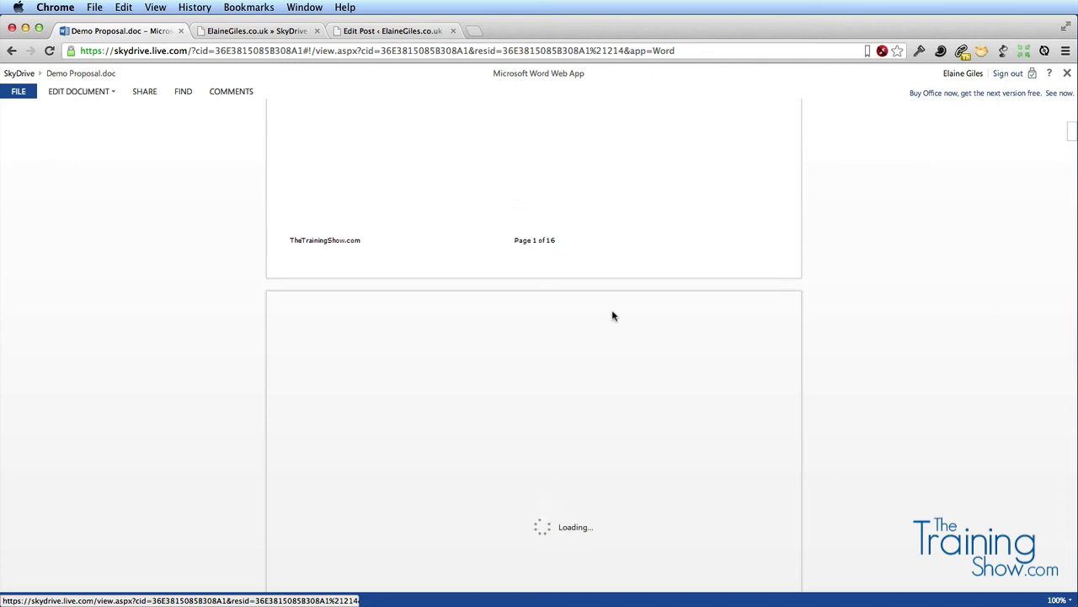
{"action": "scroll", "coordinate": [612, 312], "scroll_direction": "down", "scroll_amount": 5}
{"action": "scroll", "coordinate": [613, 314], "scroll_direction": "down", "scroll_amount": 15}
{"action": "scroll", "coordinate": [613, 316], "scroll_direction": "down", "scroll_amount": 10}
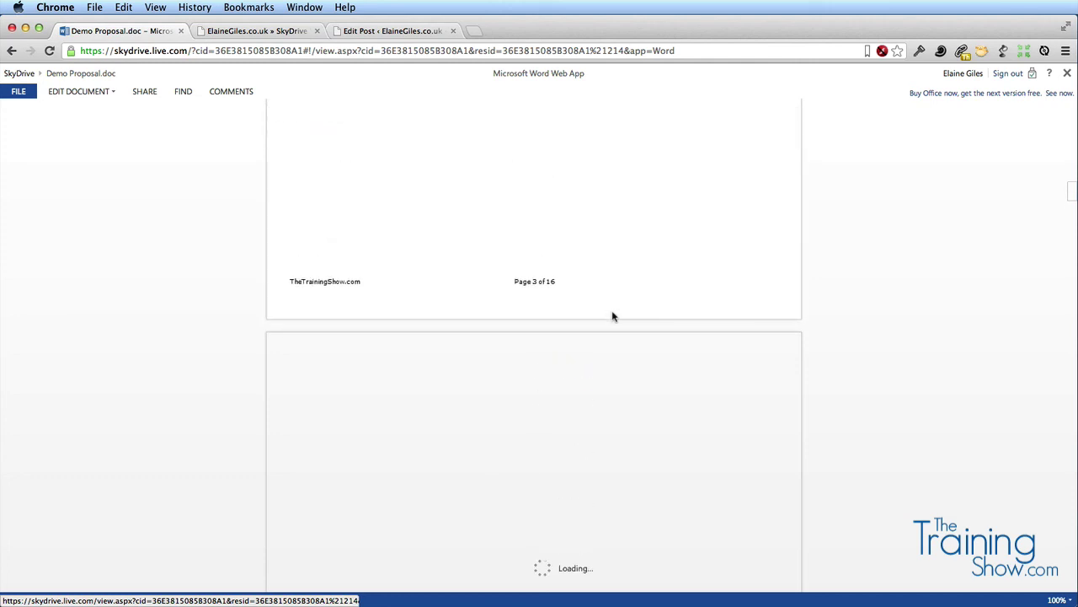
{"action": "scroll", "coordinate": [613, 316], "scroll_direction": "up", "scroll_amount": 10}
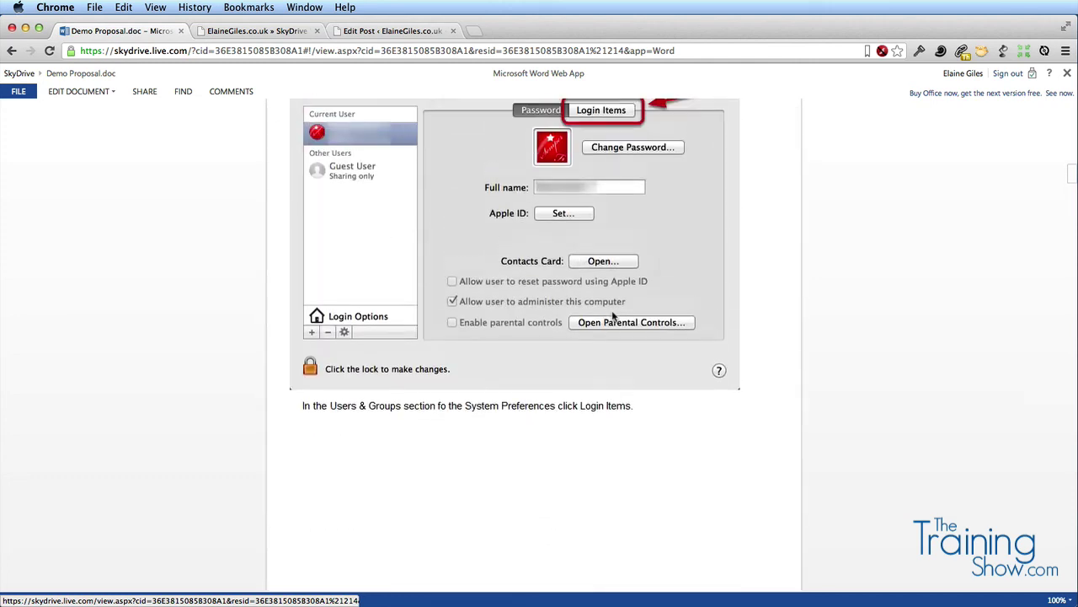
{"action": "scroll", "coordinate": [613, 316], "scroll_direction": "down", "scroll_amount": 10}
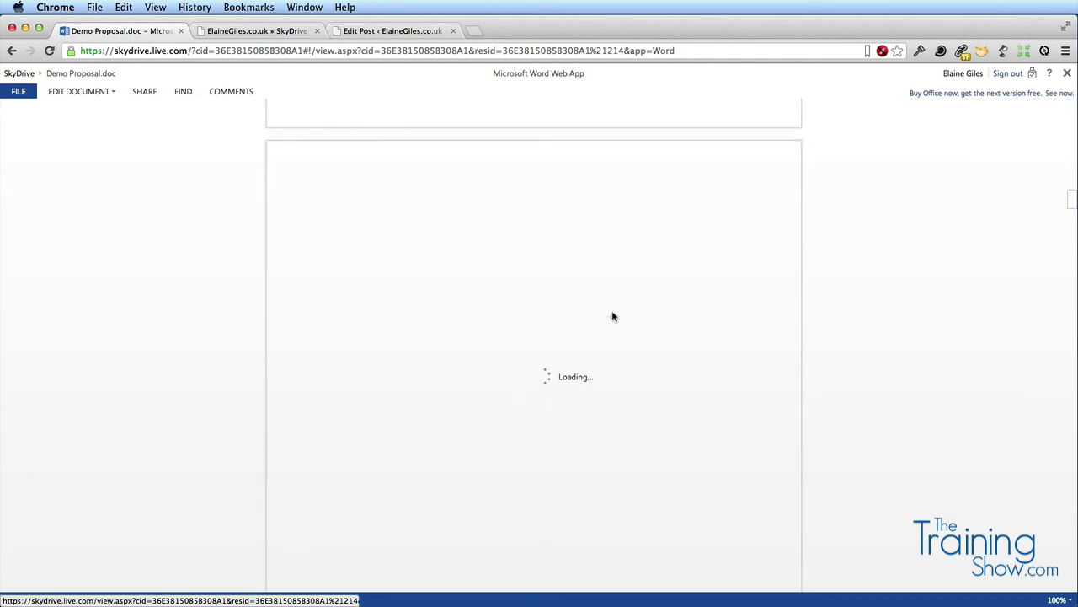
{"action": "scroll", "coordinate": [612, 316], "scroll_direction": "down", "scroll_amount": 10}
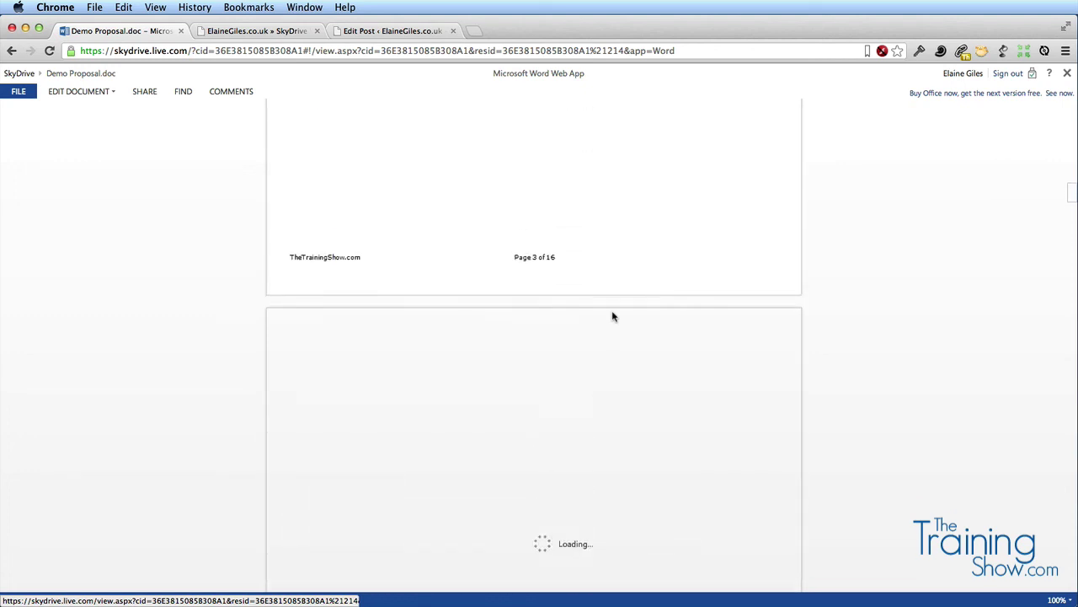
{"action": "scroll", "coordinate": [613, 316], "scroll_direction": "down", "scroll_amount": 5}
{"action": "scroll", "coordinate": [612, 316], "scroll_direction": "up", "scroll_amount": 2}
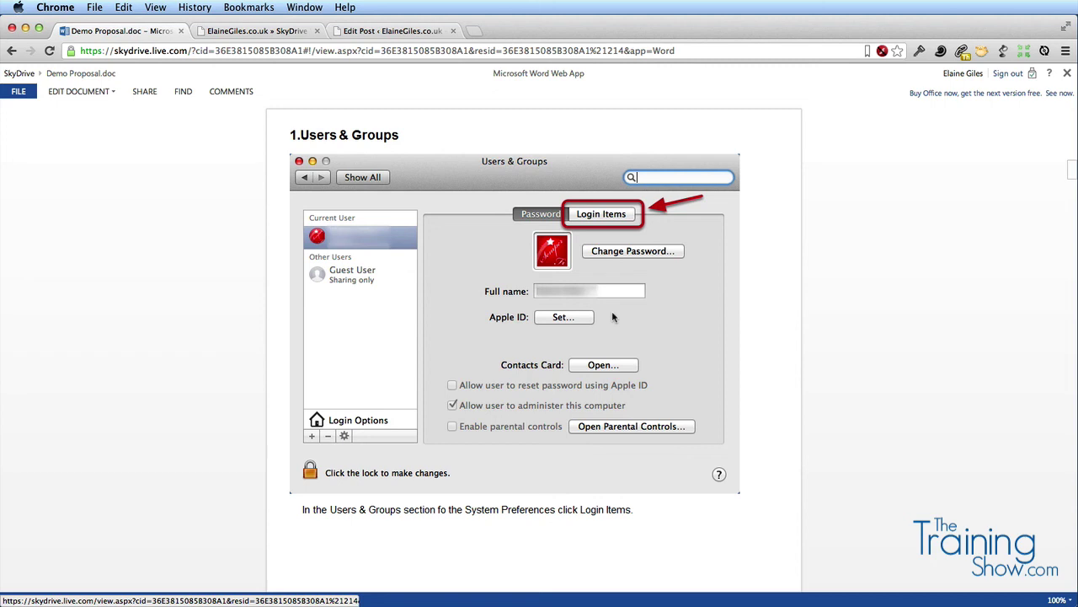
{"action": "key", "text": "super+Tab"}
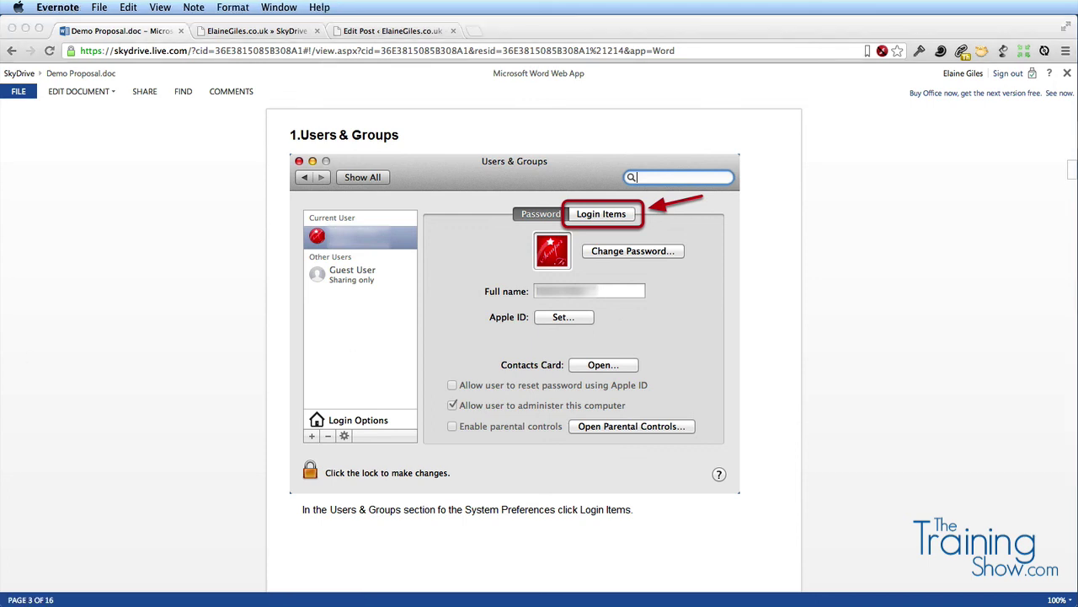